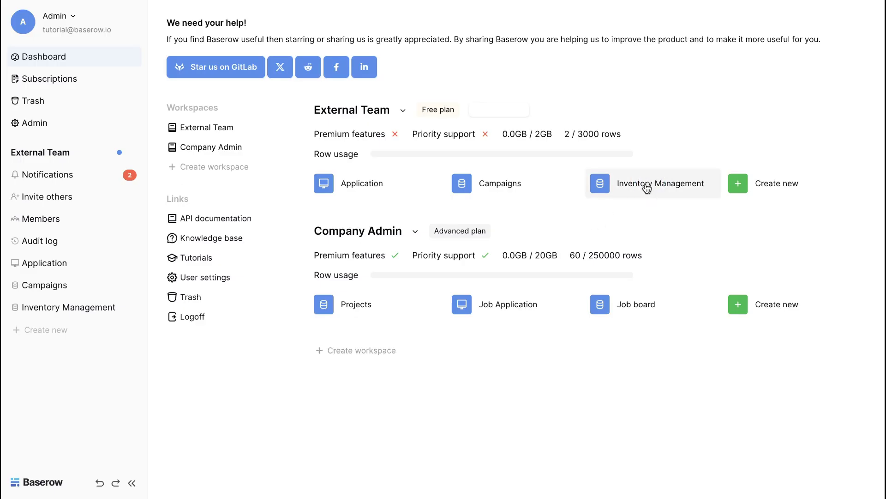
- Expand the Inventory Management database and open its Inventory table
left_click(647, 187)
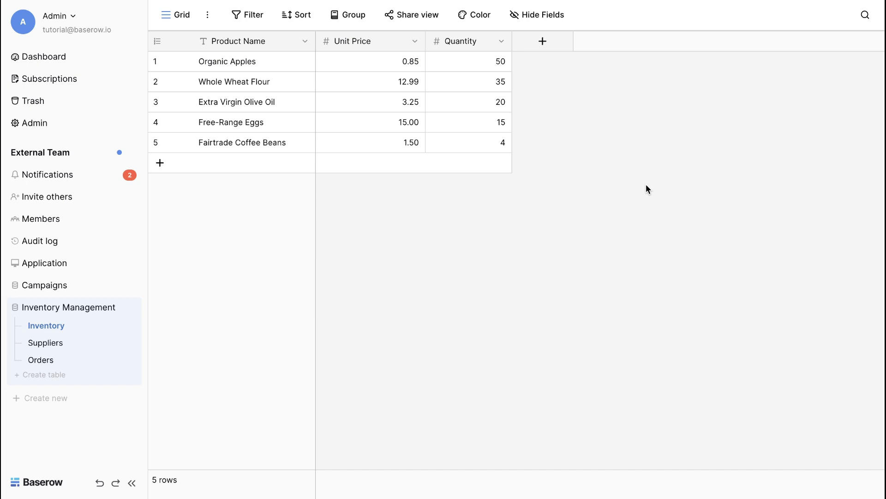
- Start a new Formula field named Total Inventory Value
left_click(544, 42)
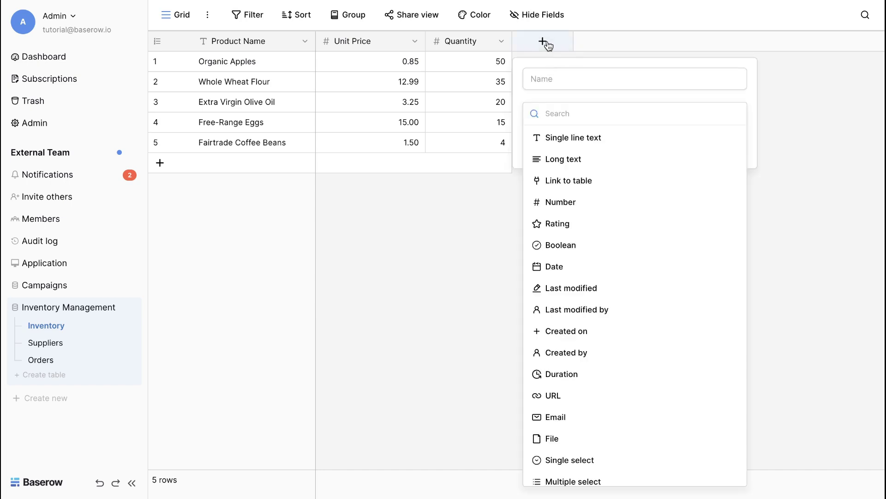
left_click(547, 77)
type("Total")
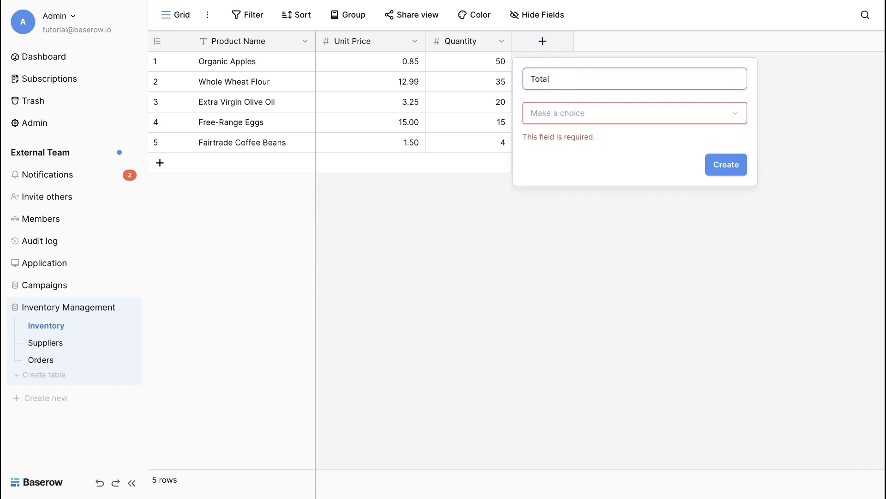
type(" Inventory Value")
left_click(561, 113)
scroll(564, 244, "down", 5)
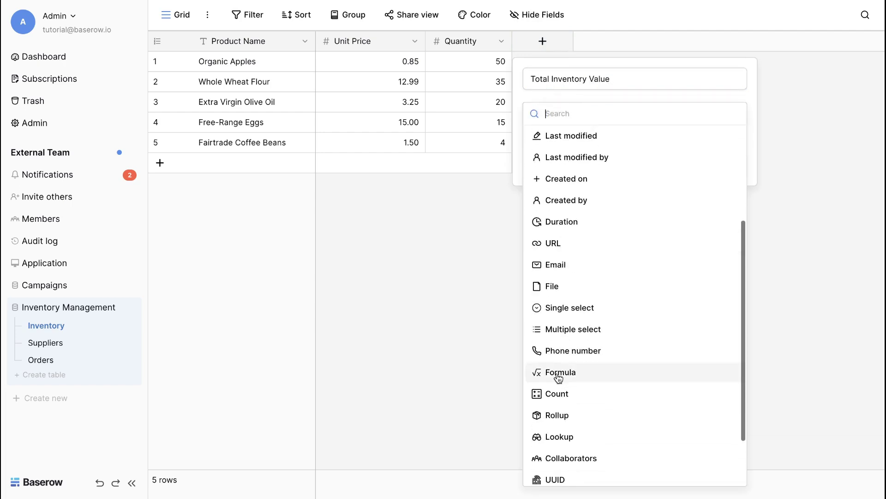
left_click(559, 371)
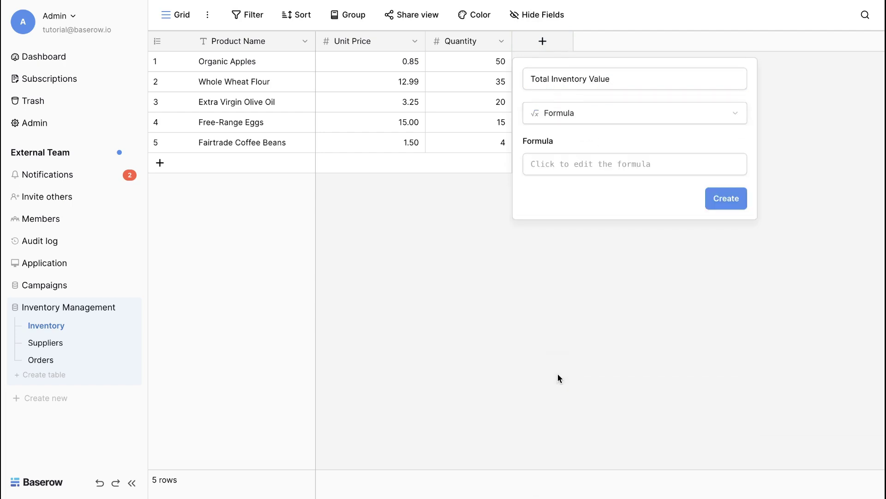
- Enter the formula field('Unit Price') * field('Quantity') and create the field
left_click(569, 170)
scroll(571, 252, "down", 15)
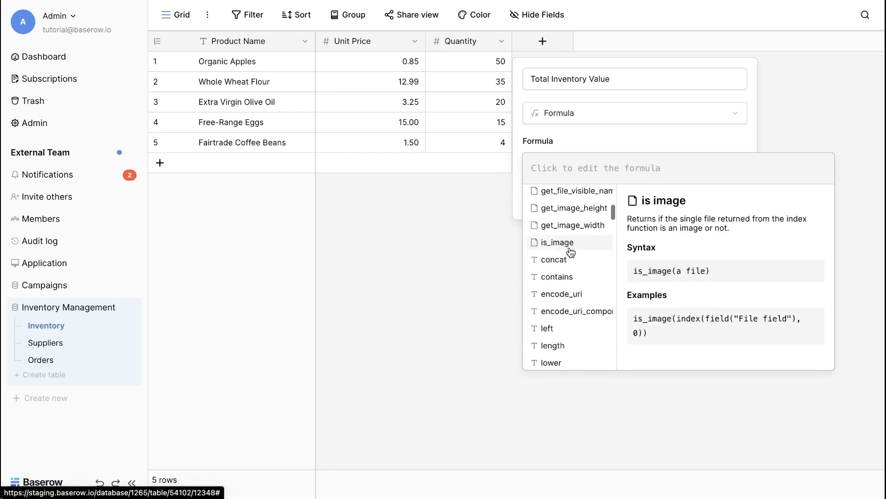
scroll(571, 252, "down", 15)
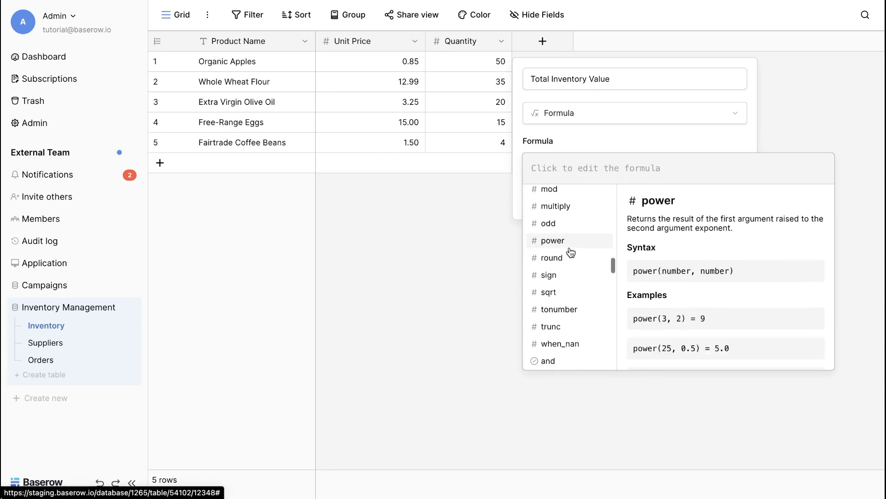
scroll(572, 251, "down", 15)
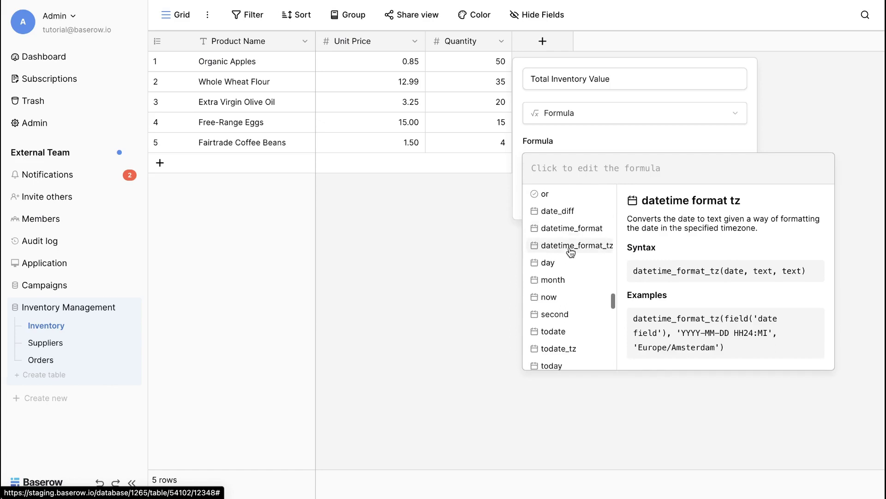
scroll(571, 252, "down", 8)
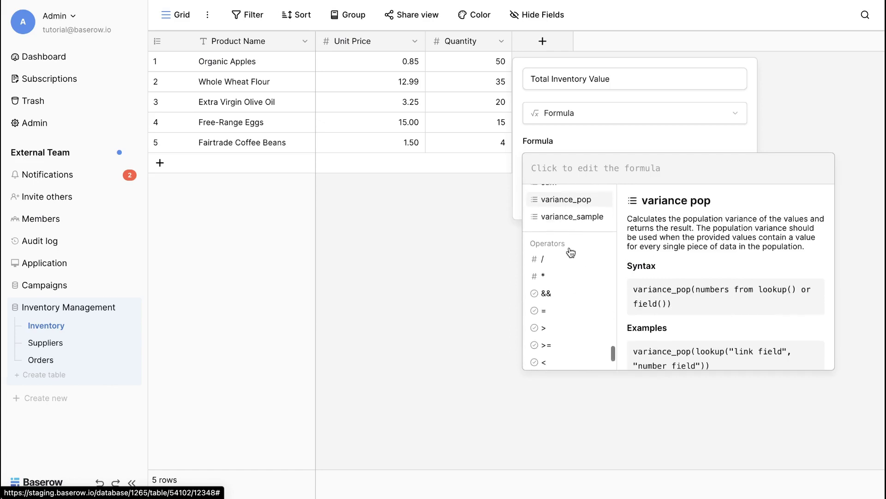
scroll(571, 252, "down", 1)
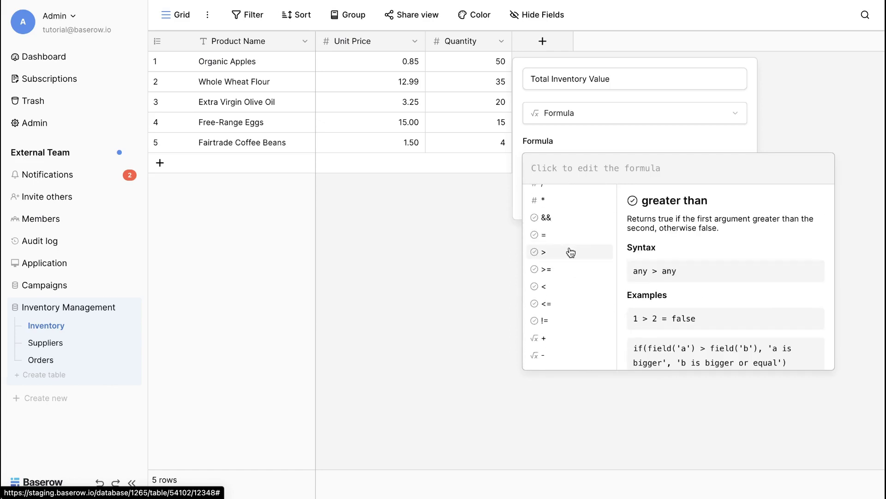
type("f")
left_click(575, 255)
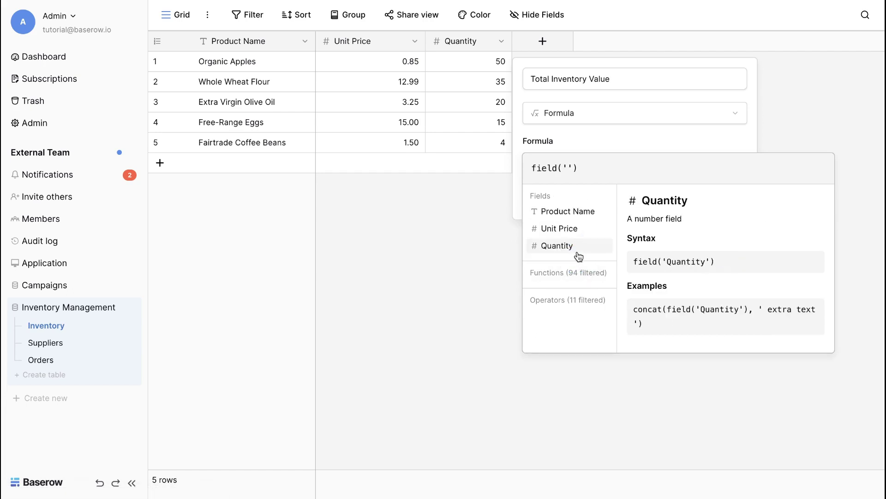
type("Unit Price")
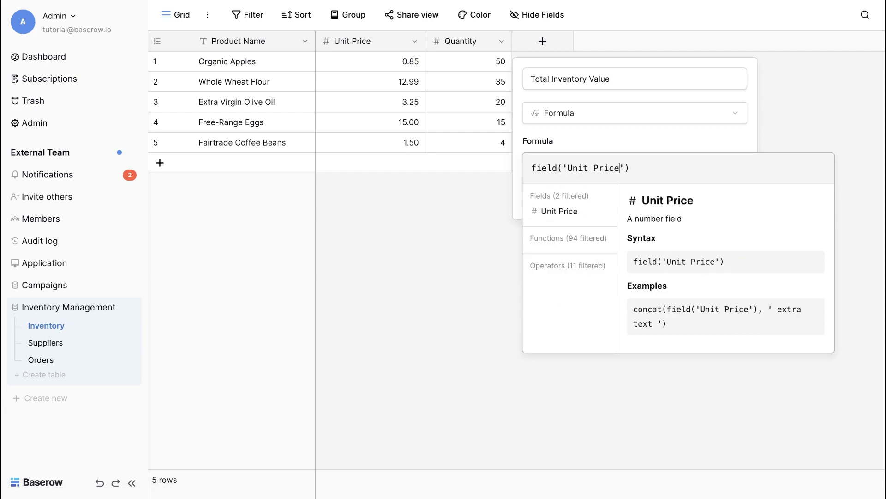
left_click(669, 169)
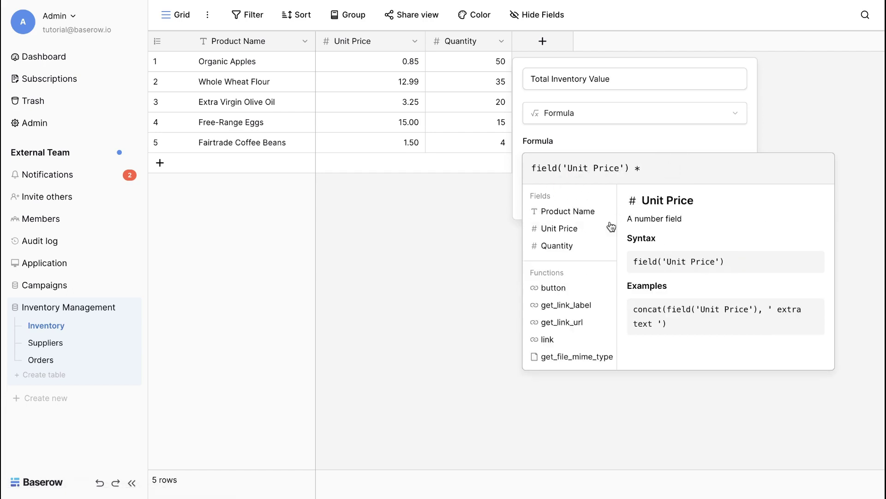
left_click(573, 246)
key("Escape")
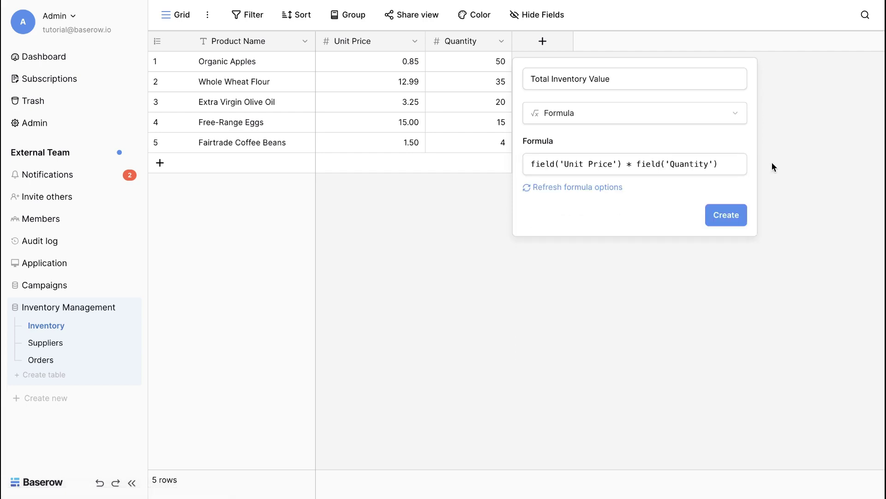
left_click(726, 214)
- Start a new Formula field named Low Stock Indicator
left_click(666, 41)
type("form")
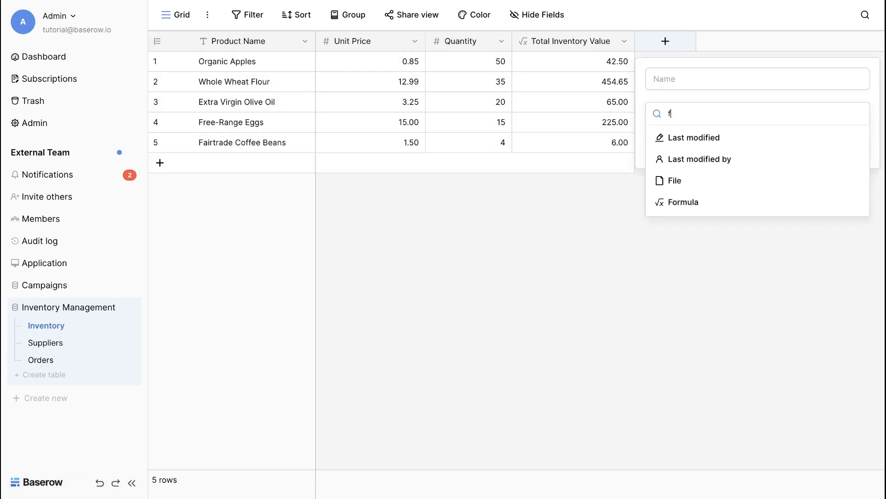
left_click(688, 137)
left_click(671, 71)
type("Low Stock Indicator")
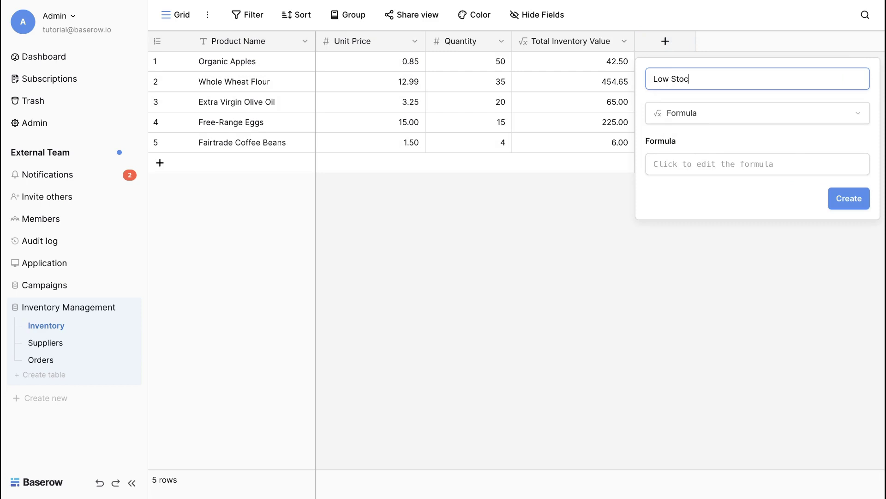
- Enter the formula if(field('Quantity') <= 5, 'Low Stock', ' ') and create the field
left_click(681, 161)
left_click(600, 248)
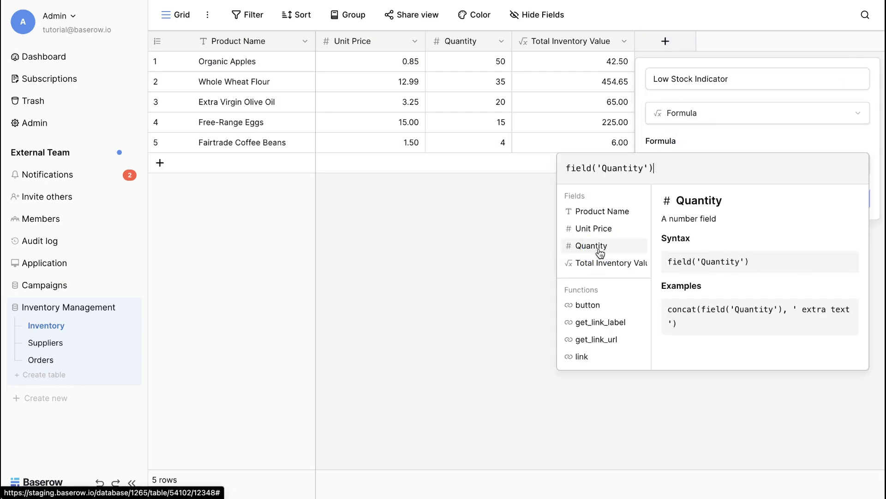
type("<= 5, 'Low Stock', ' '")
left_click(564, 168)
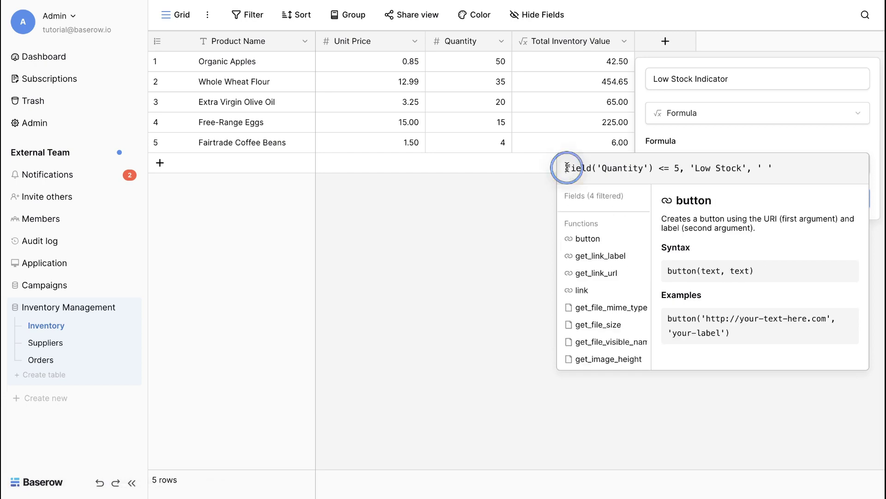
type("if(")
left_click(826, 180)
type(")")
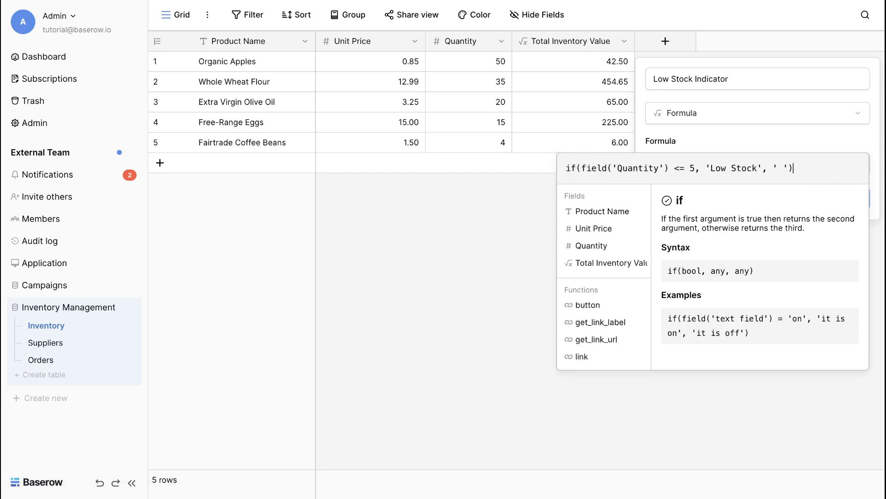
key("Tab")
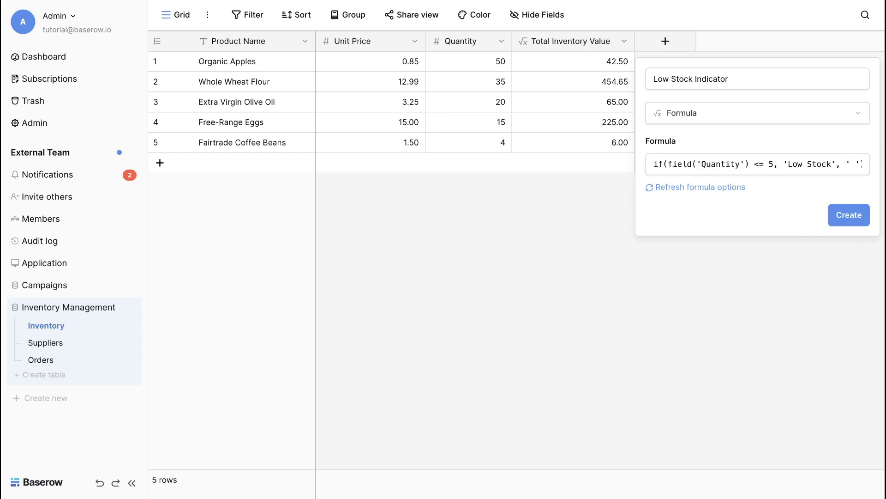
left_click(839, 215)
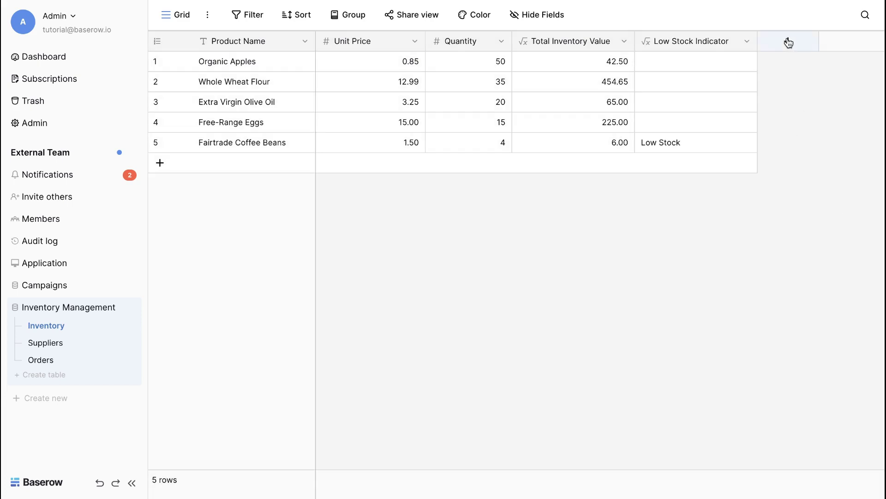
- Add a Supplier field linking to the Suppliers table, then switch to the Suppliers table
left_click(789, 42)
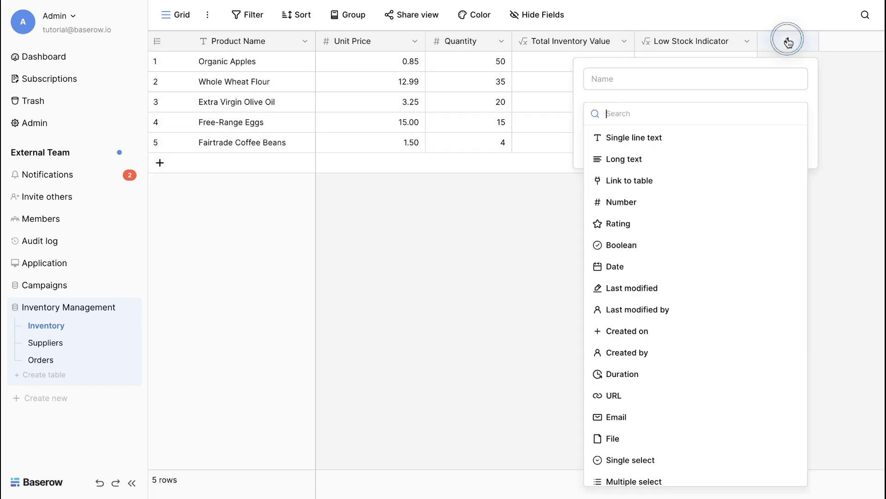
left_click(643, 179)
triple_click(643, 82)
type("Supplier")
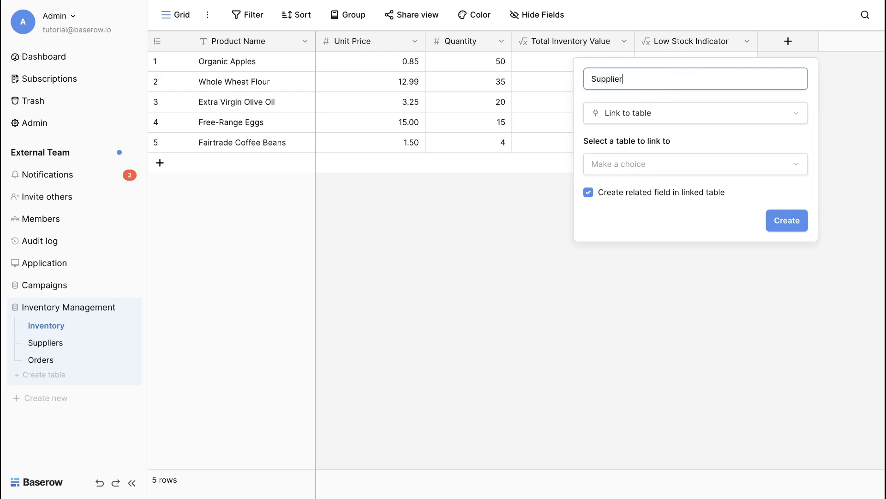
left_click(619, 166)
left_click(618, 208)
left_click(781, 220)
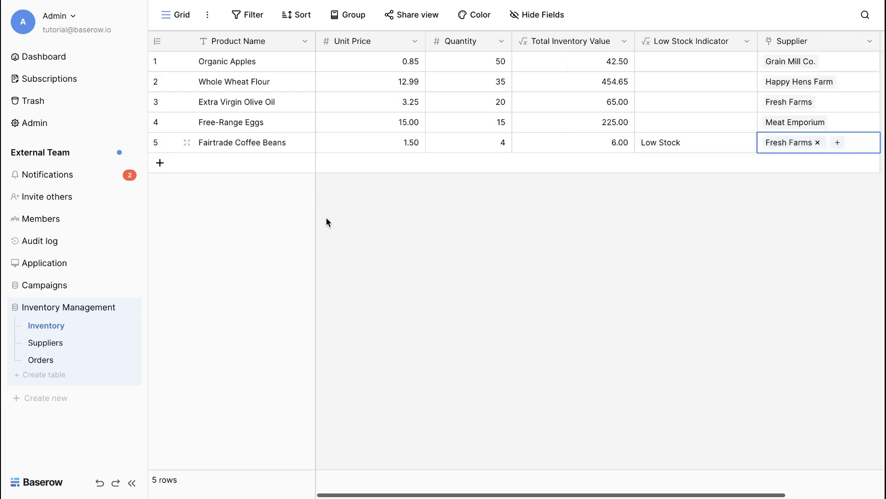
left_click(45, 345)
left_click(560, 40)
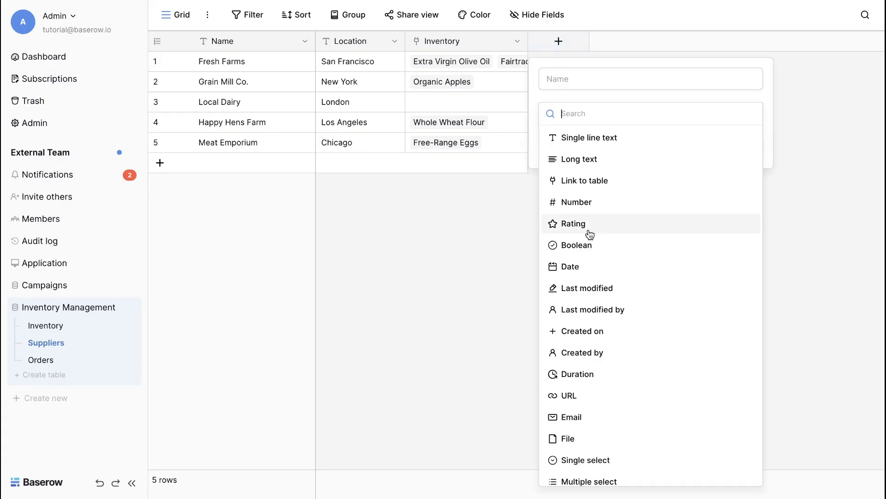
- Start a Rollup field named Cost over the Inventory link's Unit Price values
scroll(589, 233, "down", 5)
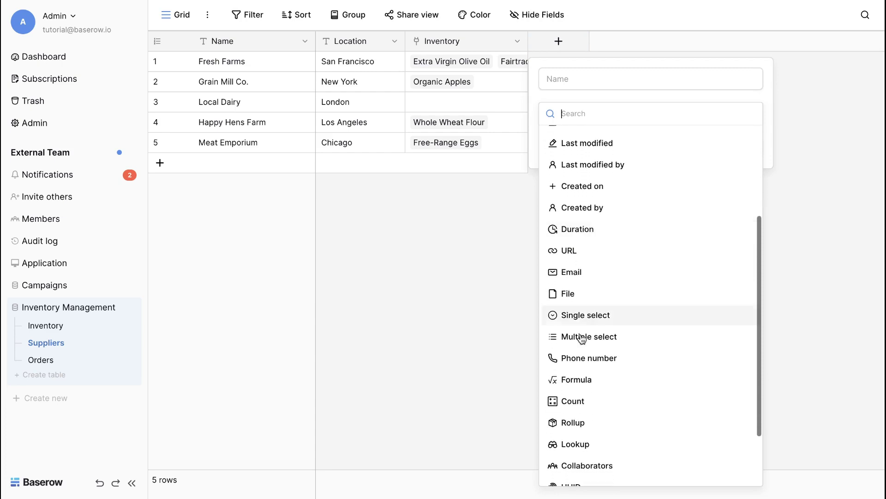
left_click(580, 423)
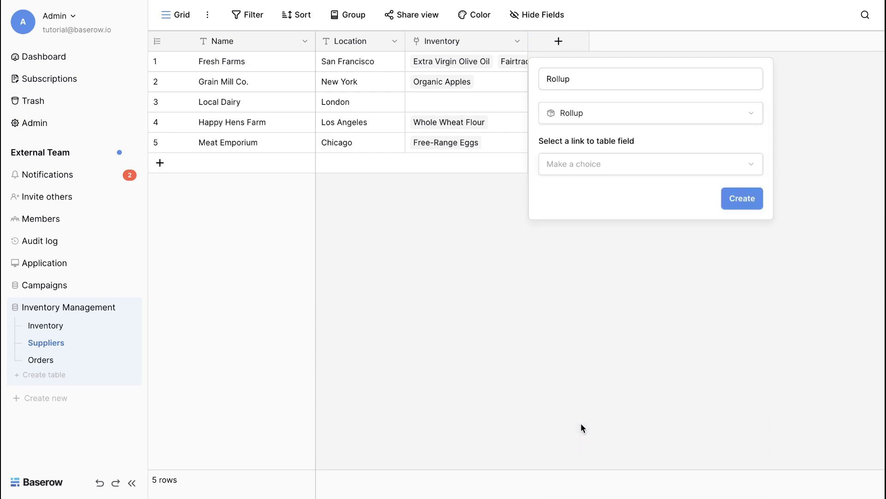
double_click(557, 76)
type("Cost")
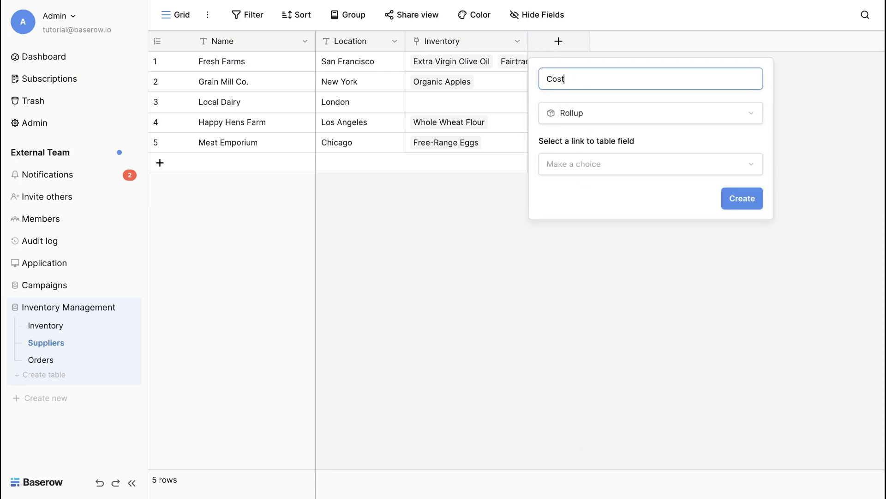
left_click(585, 167)
left_click(583, 189)
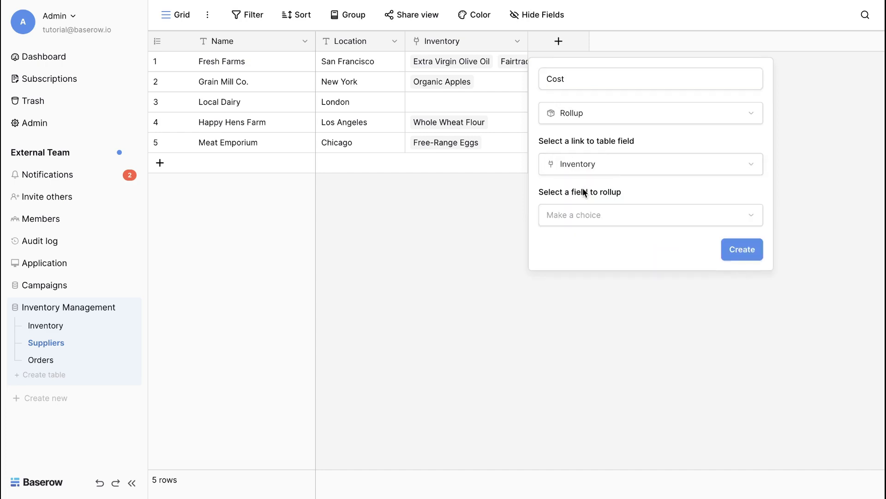
left_click(614, 217)
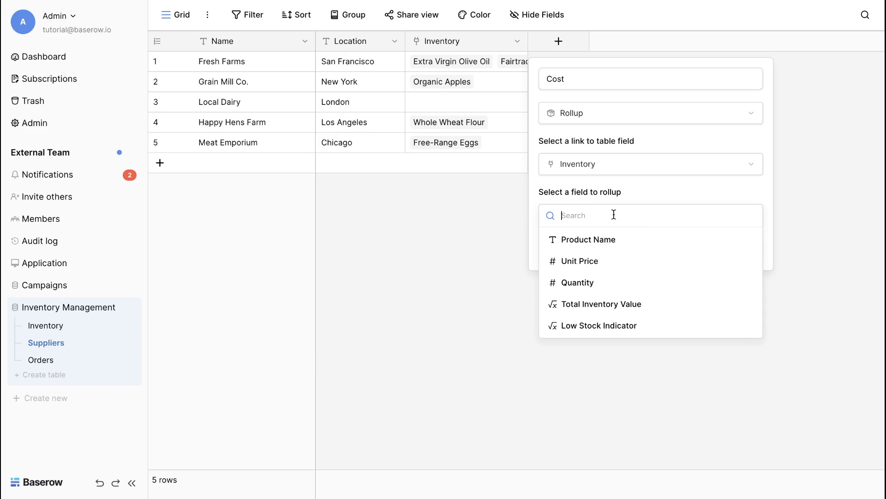
left_click(598, 261)
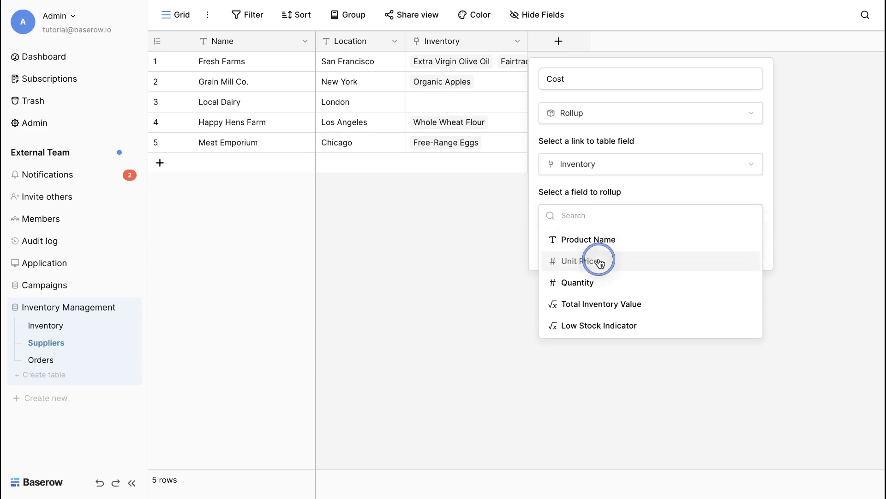
- Set the rollup function to sum with 2 decimal places and create the field
left_click(597, 267)
scroll(598, 335, "down", 3)
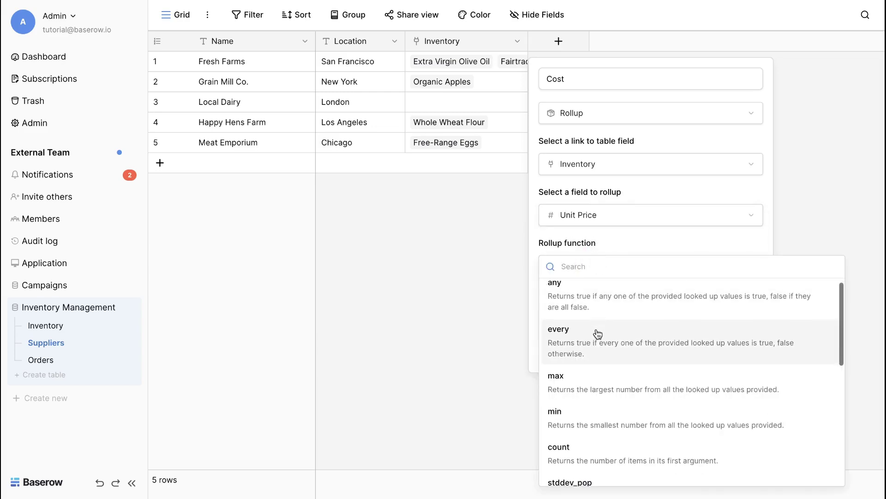
scroll(598, 333, "down", 5)
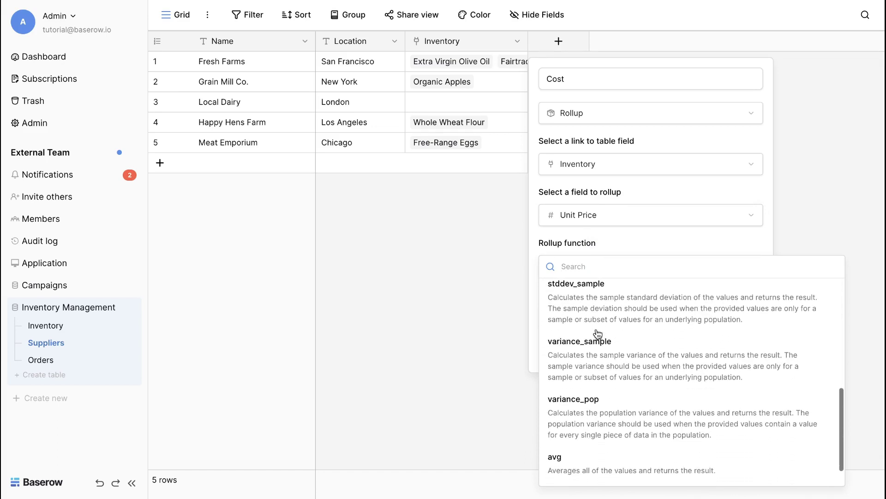
left_click(570, 470)
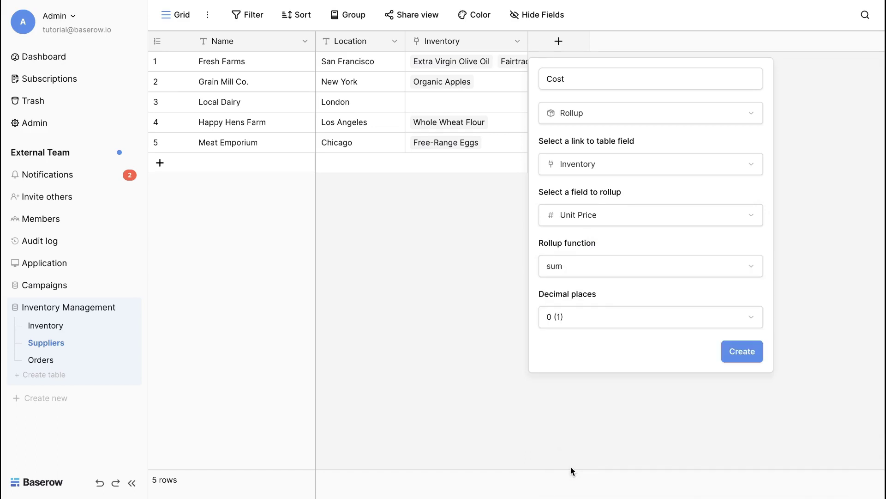
left_click(594, 318)
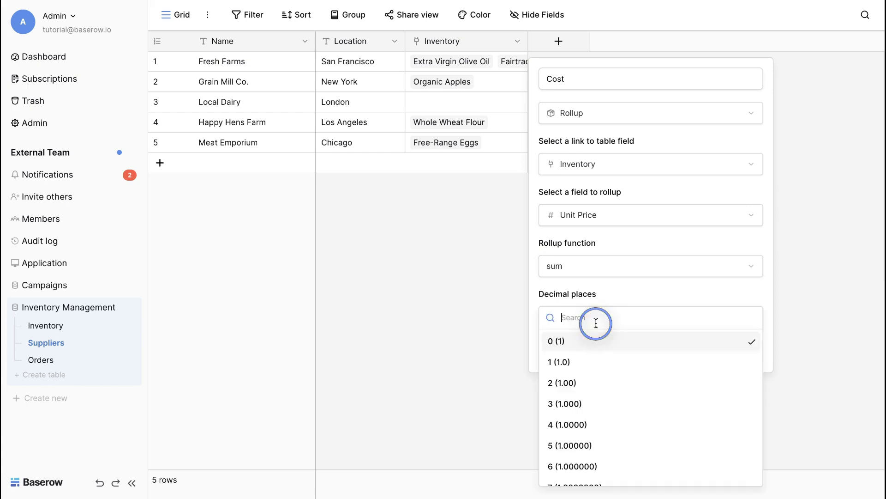
left_click(585, 383)
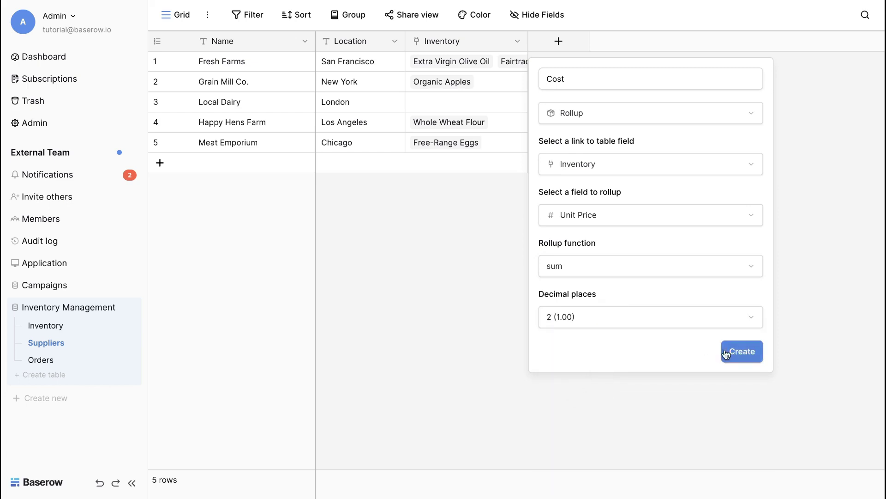
left_click(741, 350)
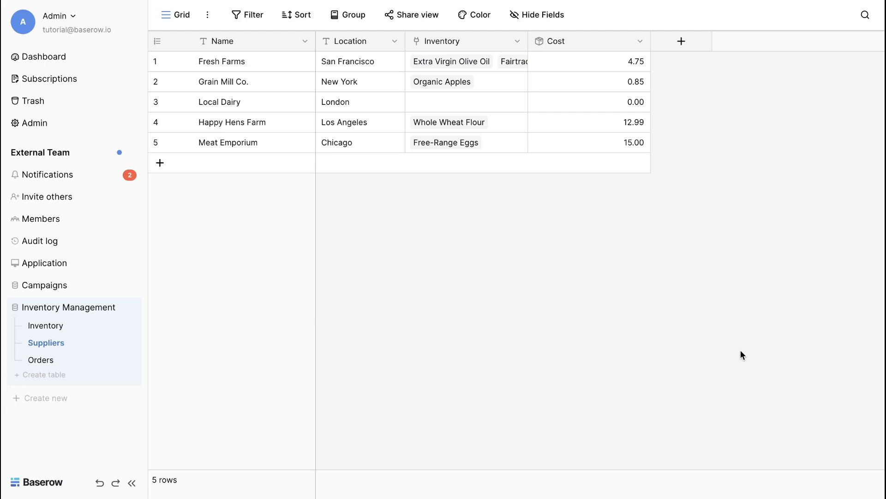
- In the Orders table, add a Product field linking to the Inventory table
left_click(43, 360)
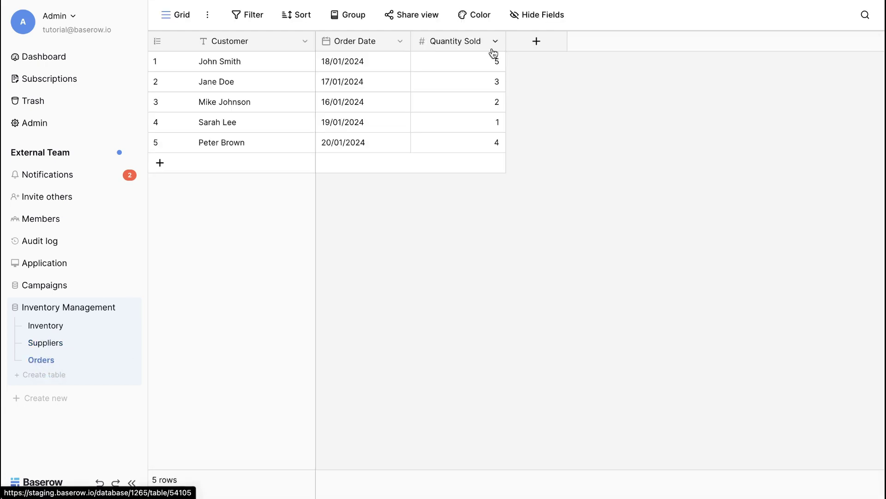
left_click(539, 43)
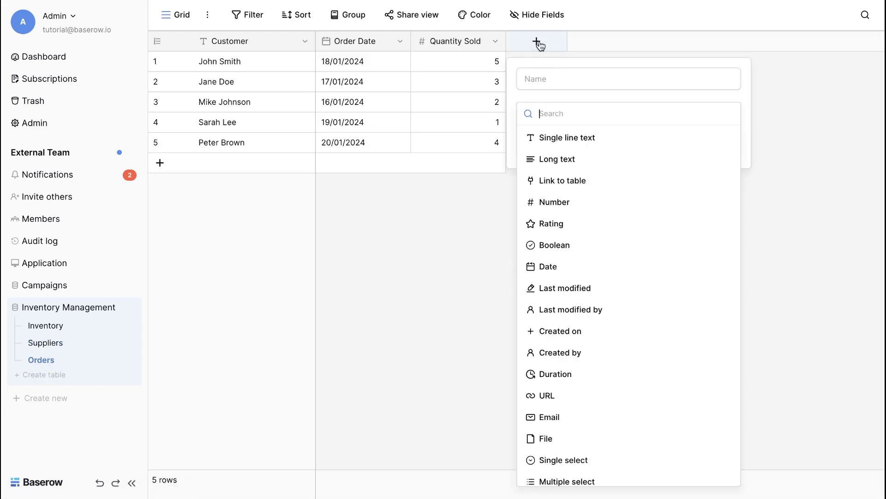
left_click(564, 186)
left_click(579, 81)
key("ctrl+a")
type("Product")
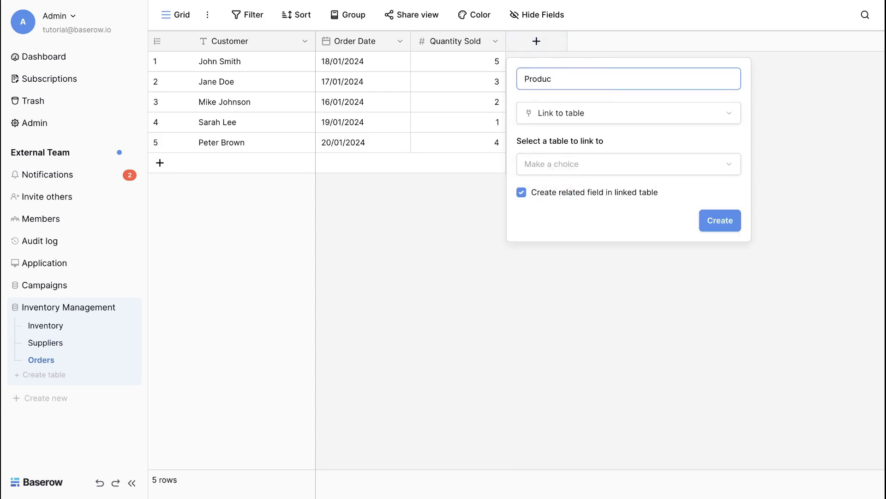
left_click(594, 164)
left_click(614, 187)
left_click(720, 220)
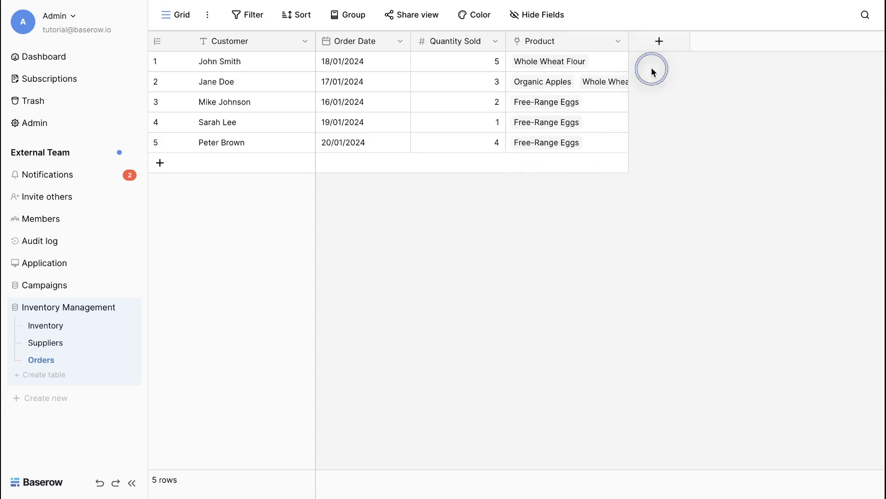
- Add a Count field named Purchases that counts the linked Product entries
left_click(659, 42)
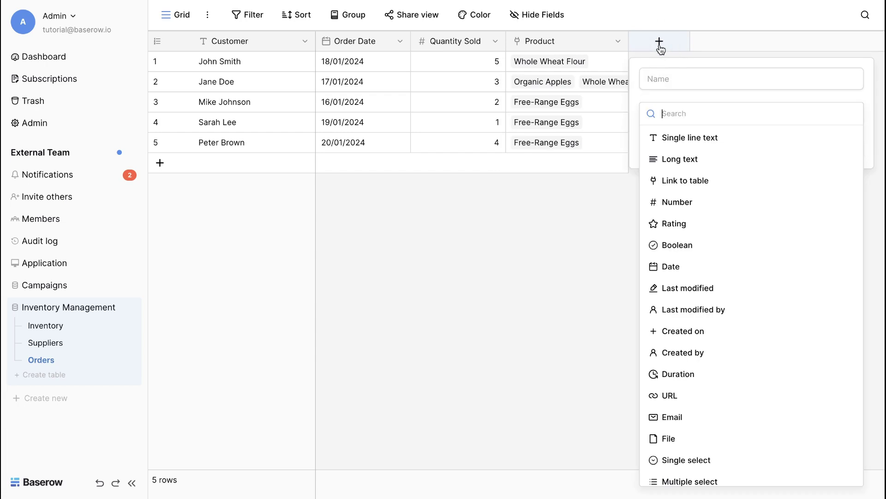
scroll(682, 301, "down", 5)
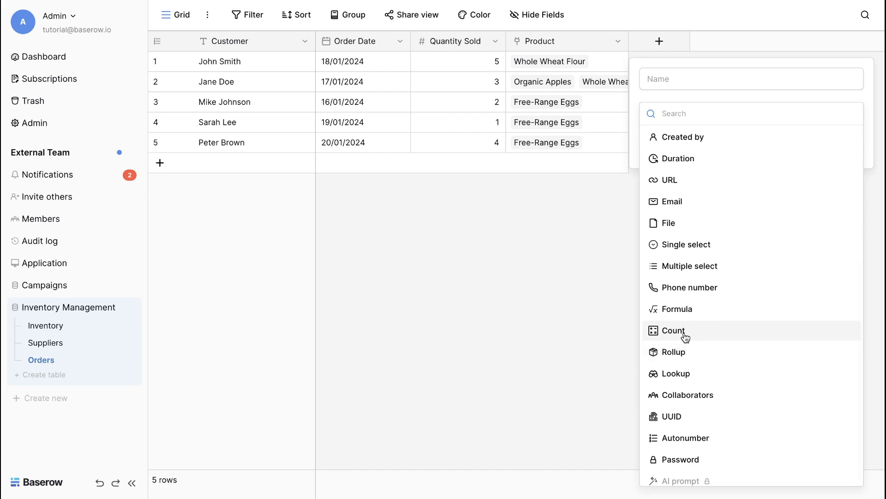
left_click(685, 339)
left_click(674, 85)
key("ctrl+a")
type("Purchases")
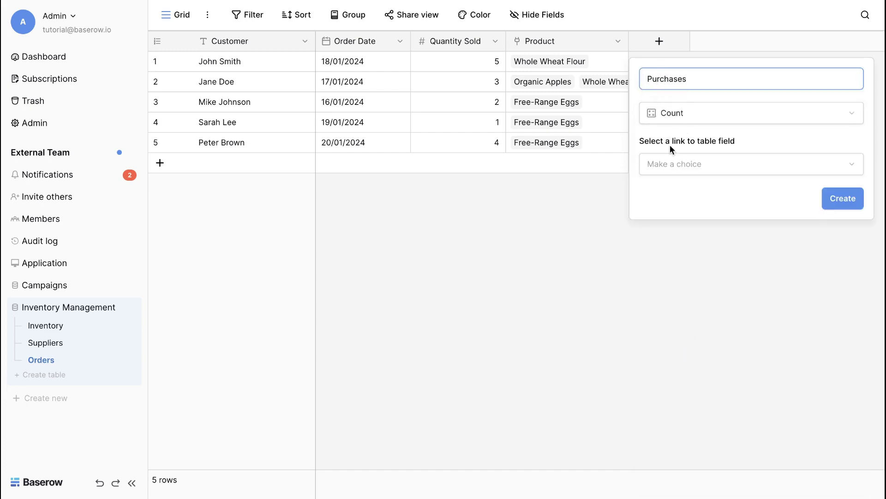
left_click(669, 164)
left_click(675, 188)
left_click(834, 198)
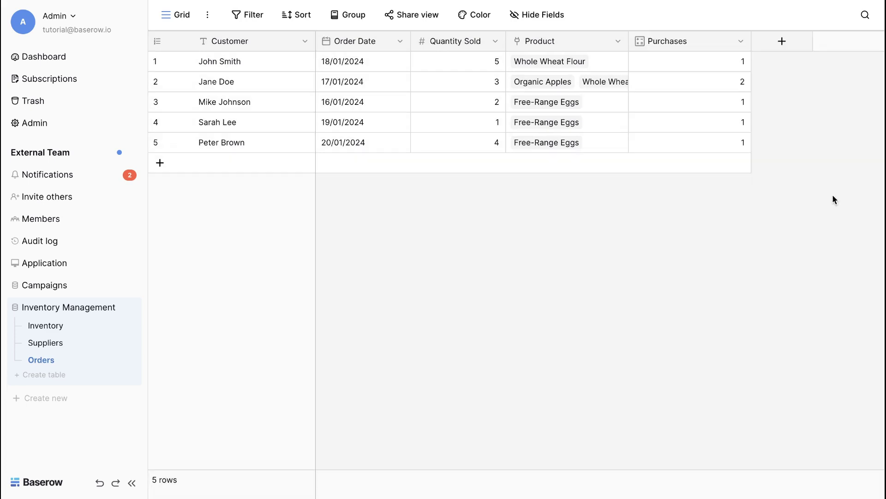
- In the Inventory table, add a Last modified field including time in 12 hour format
left_click(49, 327)
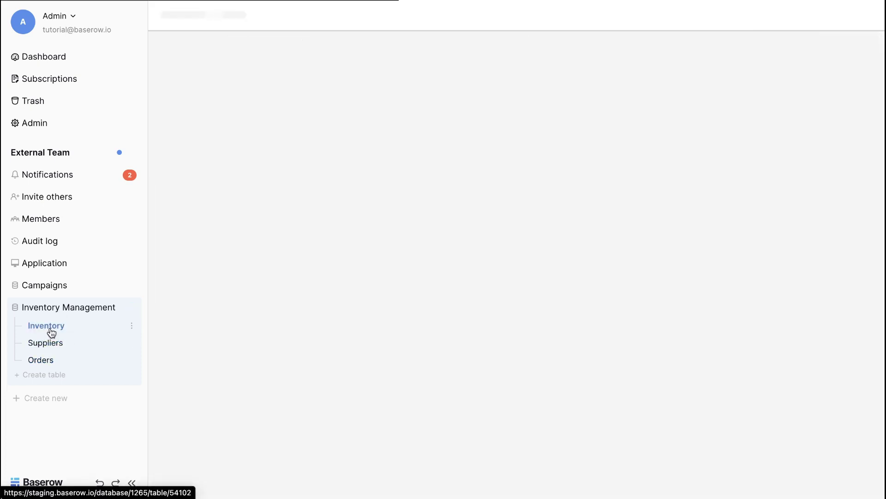
scroll(567, 104, "right", 5)
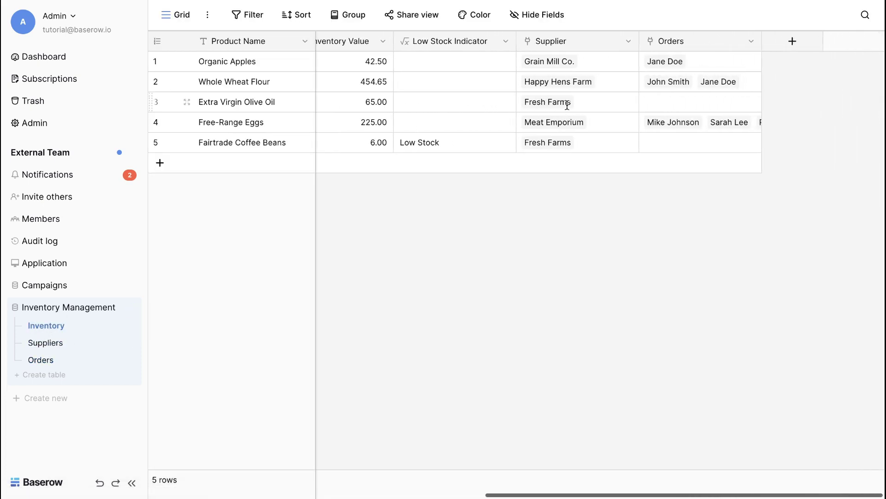
left_click(796, 40)
left_click(685, 293)
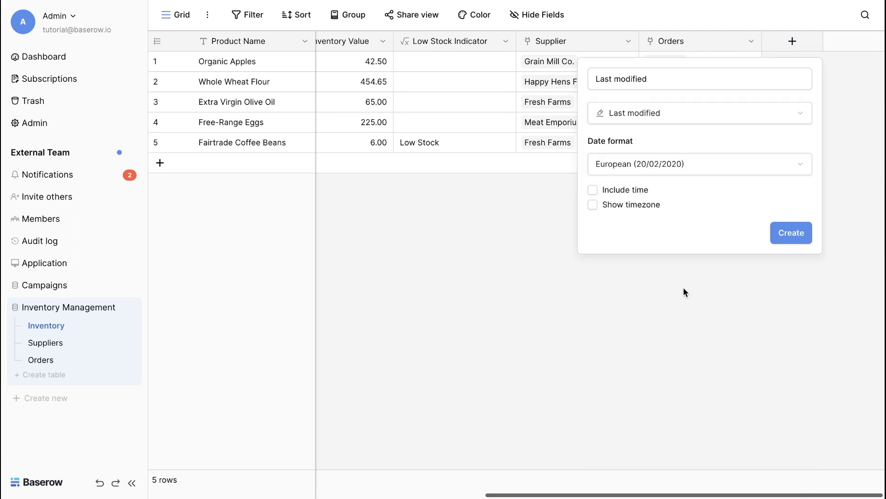
left_click(644, 193)
left_click(701, 236)
left_click(677, 279)
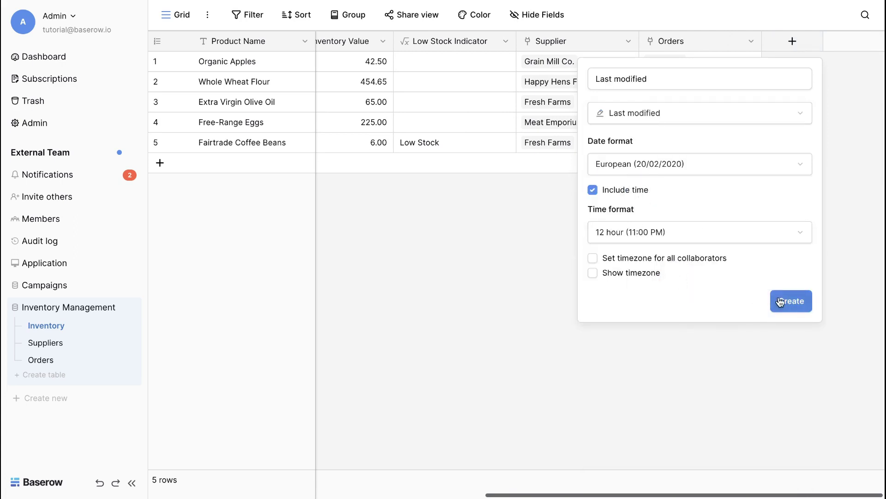
left_click(780, 301)
- Add Last modified by, Created on and Created by fields to Inventory
left_click(794, 42)
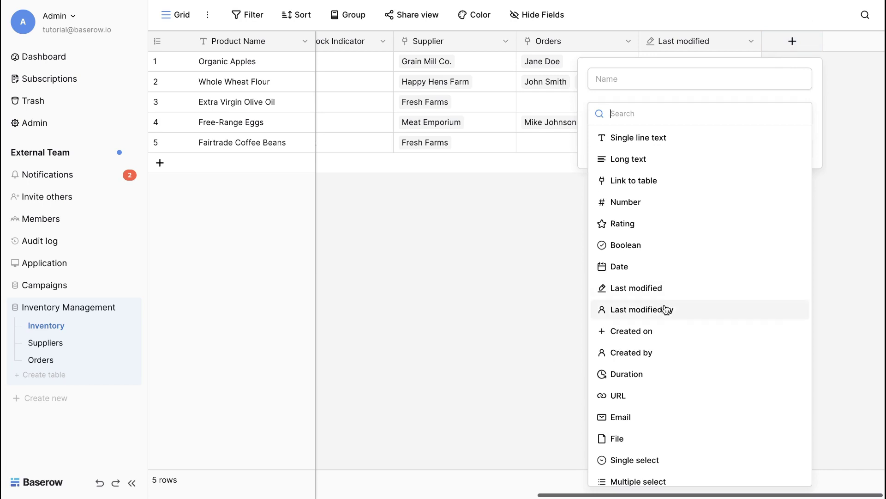
left_click(665, 310)
left_click(790, 146)
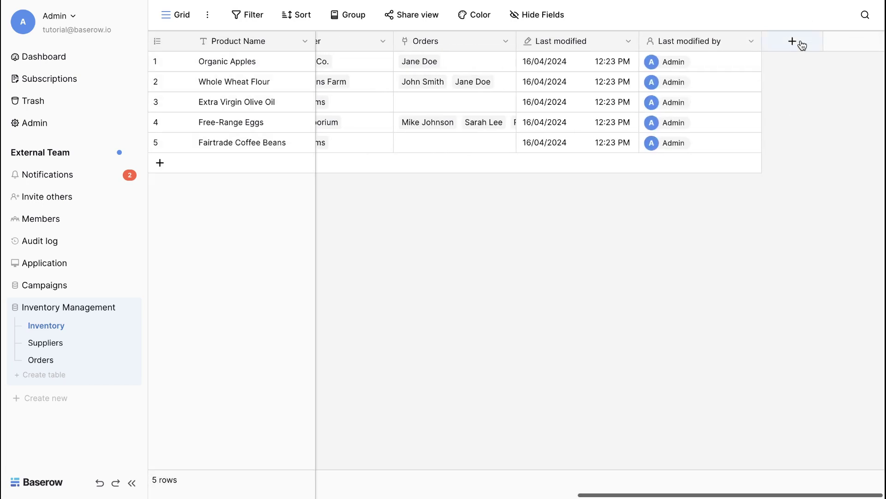
left_click(794, 42)
left_click(647, 335)
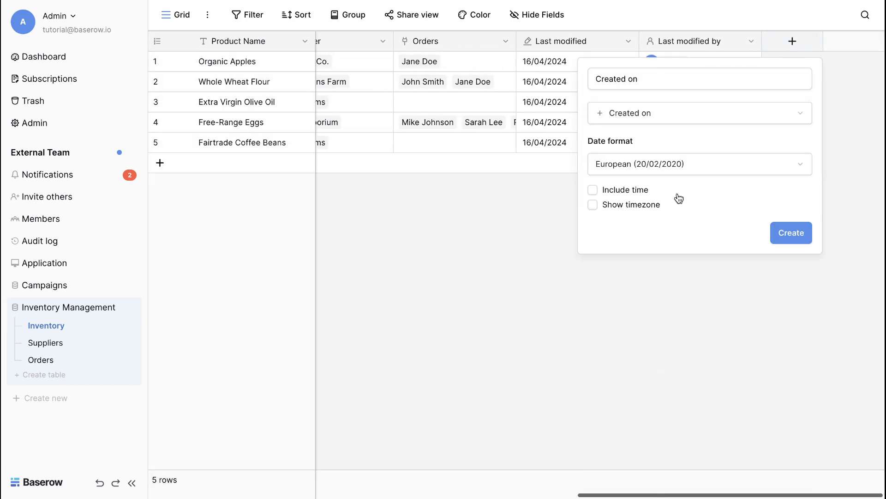
left_click(785, 233)
left_click(796, 44)
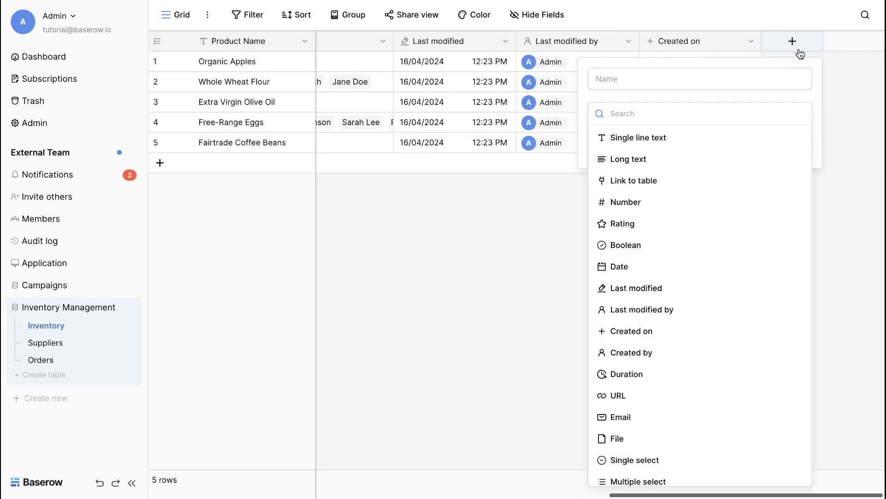
left_click(679, 353)
left_click(790, 146)
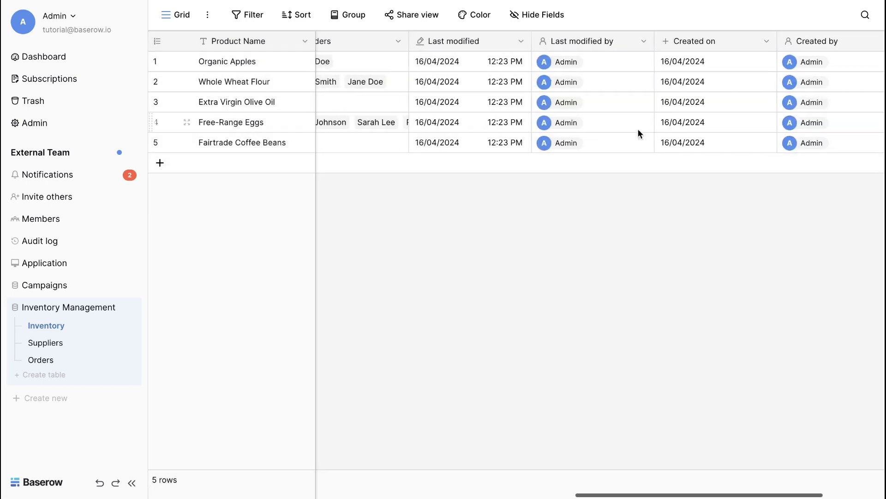
- Link Extra Virgin Olive Oil to an order and check its updated Last modified time
scroll(378, 113, "left", 2)
left_click(347, 106)
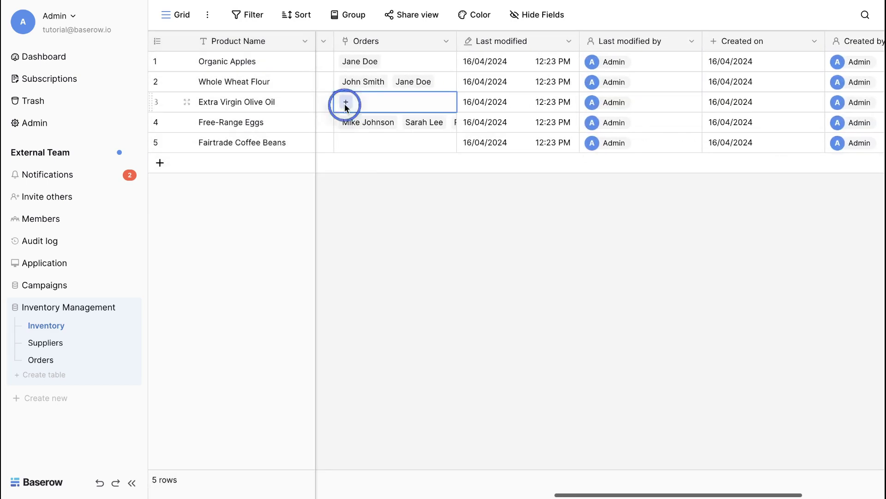
left_click(345, 102)
left_click(338, 158)
left_click(524, 105)
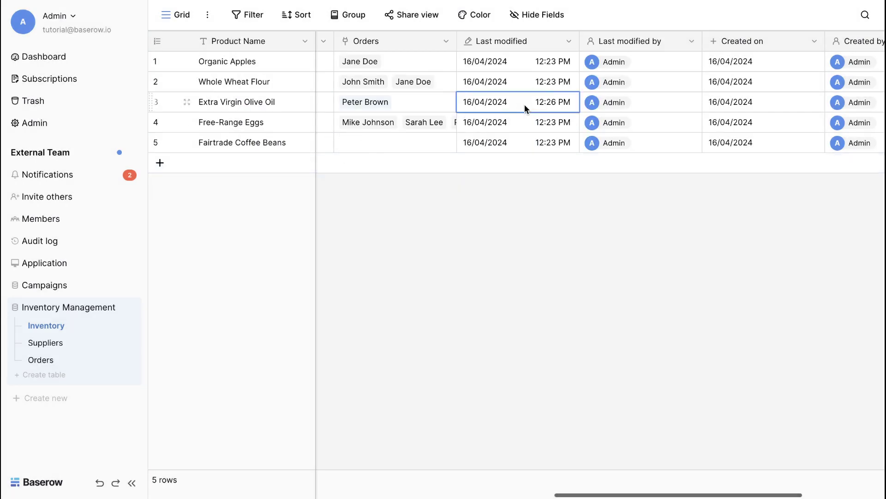
- Link Fairtrade Coffee Beans to an order
scroll(524, 105, "left", 10)
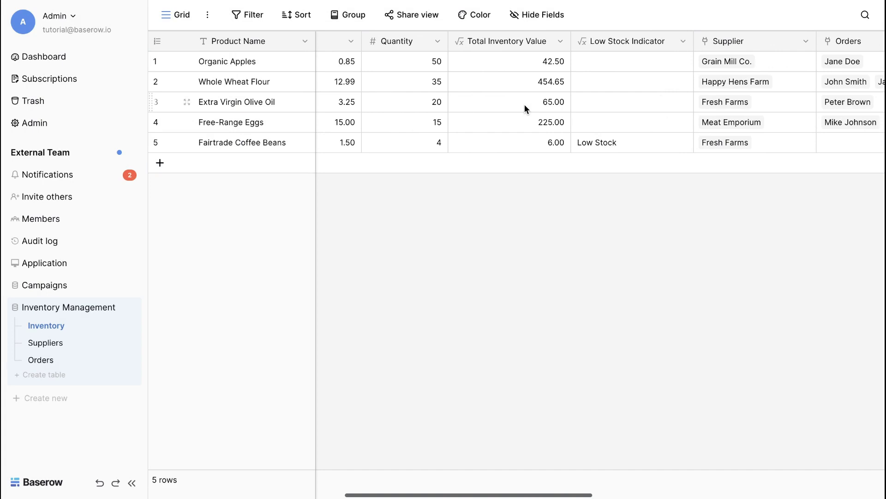
scroll(525, 104, "right", 3)
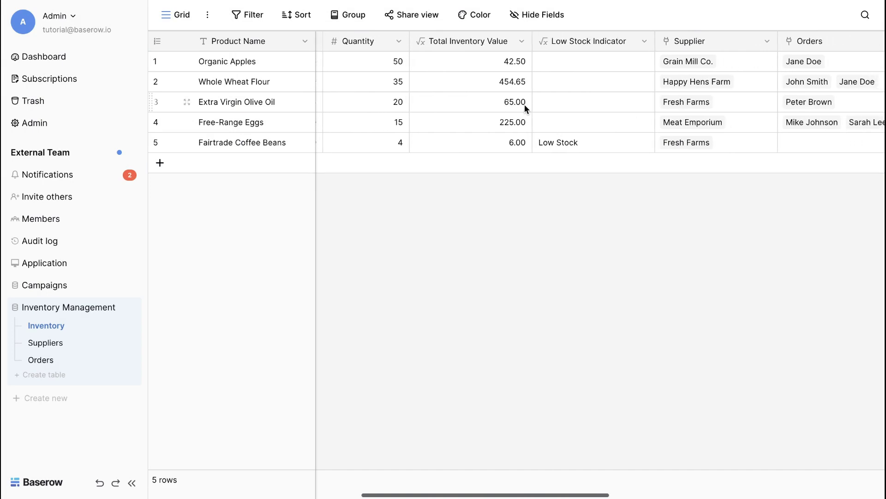
scroll(524, 105, "right", 3)
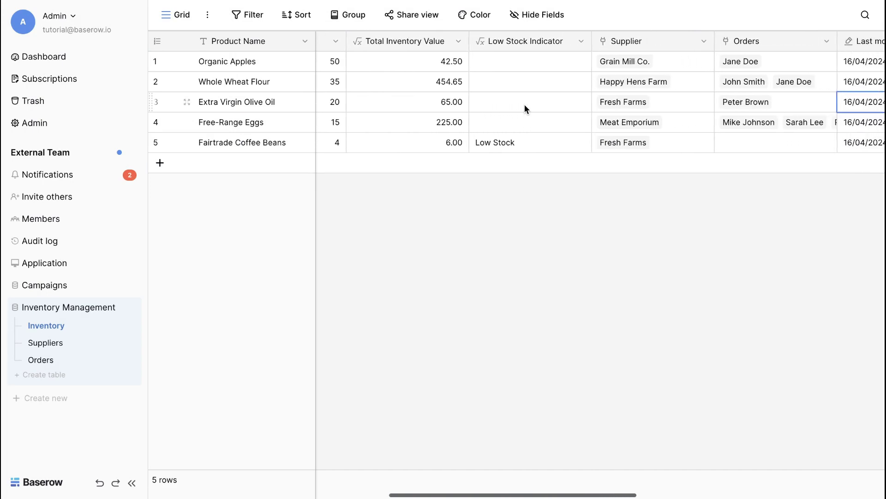
scroll(524, 105, "right", 3)
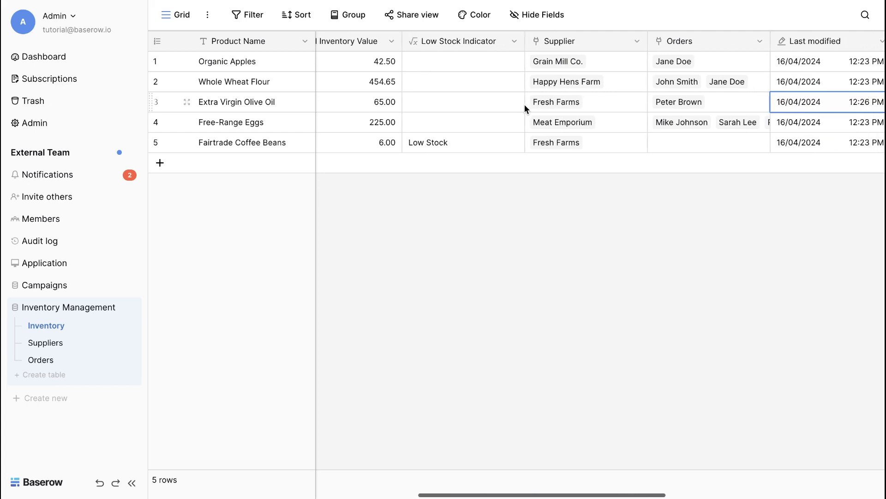
scroll(524, 105, "right", 2)
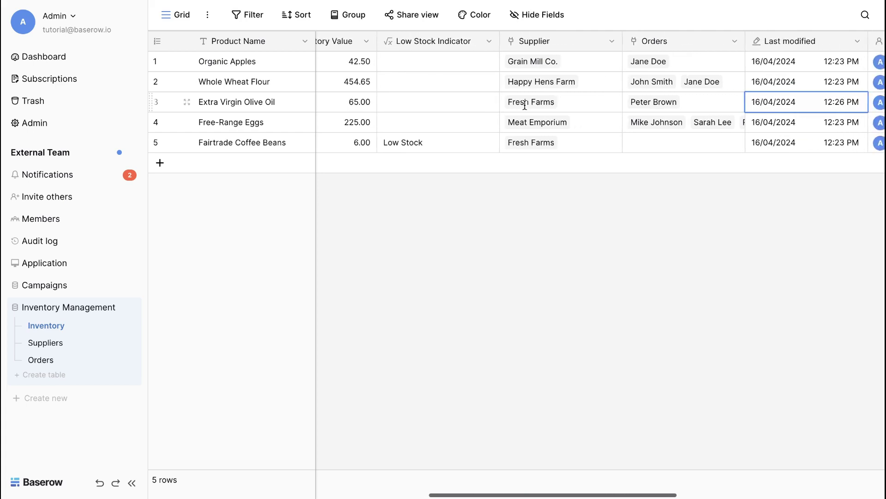
left_click(619, 146)
left_click(618, 144)
left_click(600, 109)
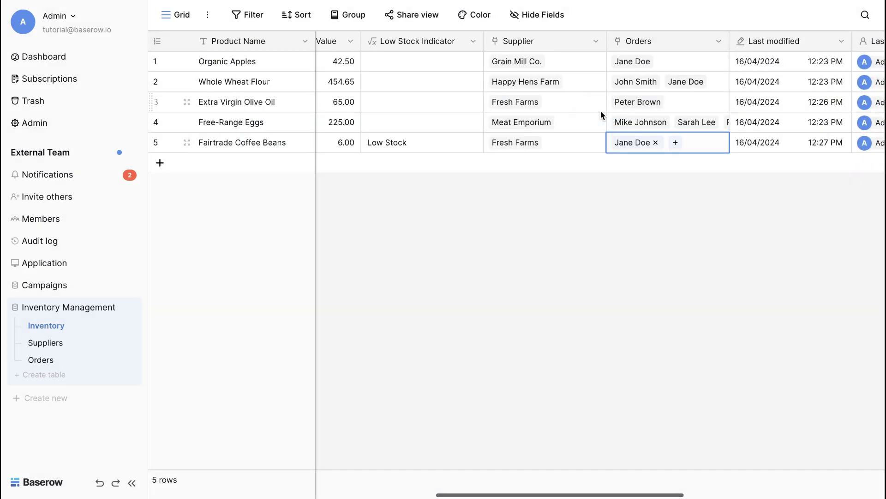